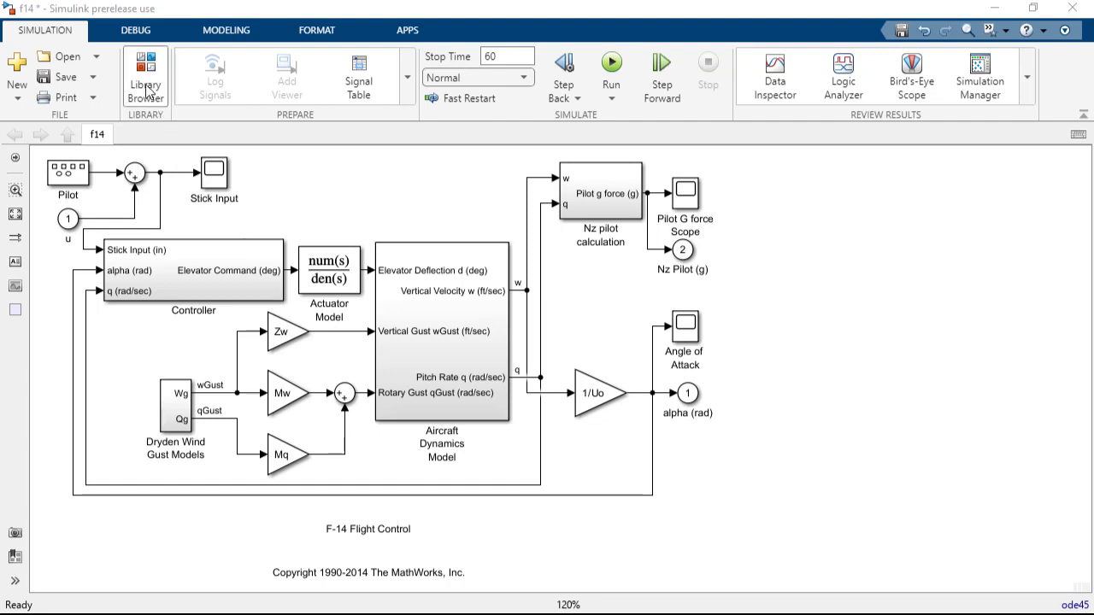
Dock the Library Browser beside the f14 diagram, showing Commonly Used Blocks
click(141, 72)
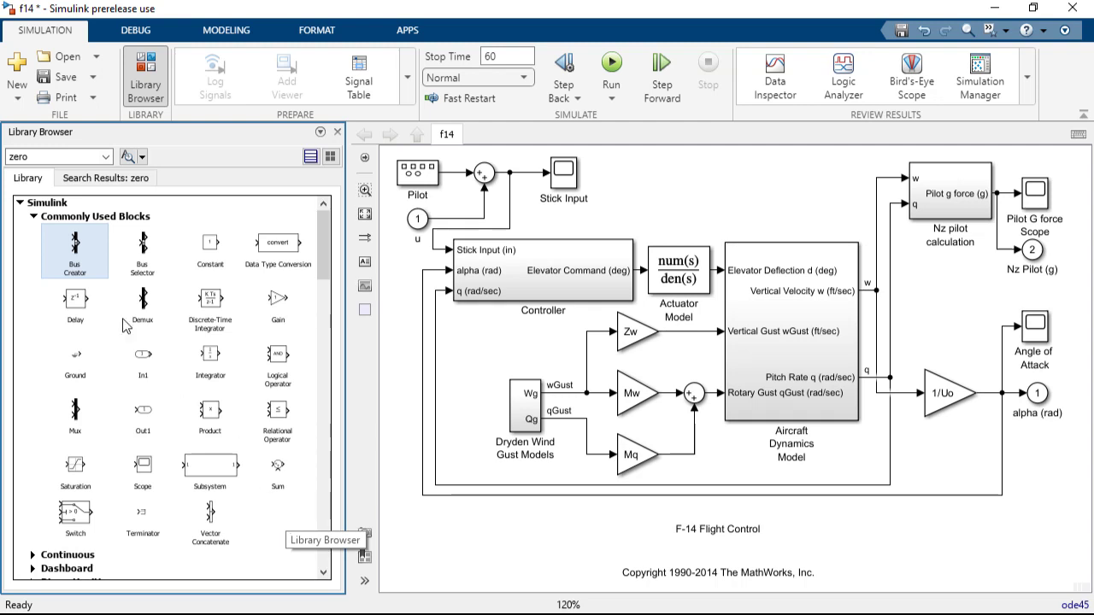
Place a Constant block and a Data Type Conversion block side by side above the Controller
drag(208, 245, 647, 207)
drag(279, 250, 749, 210)
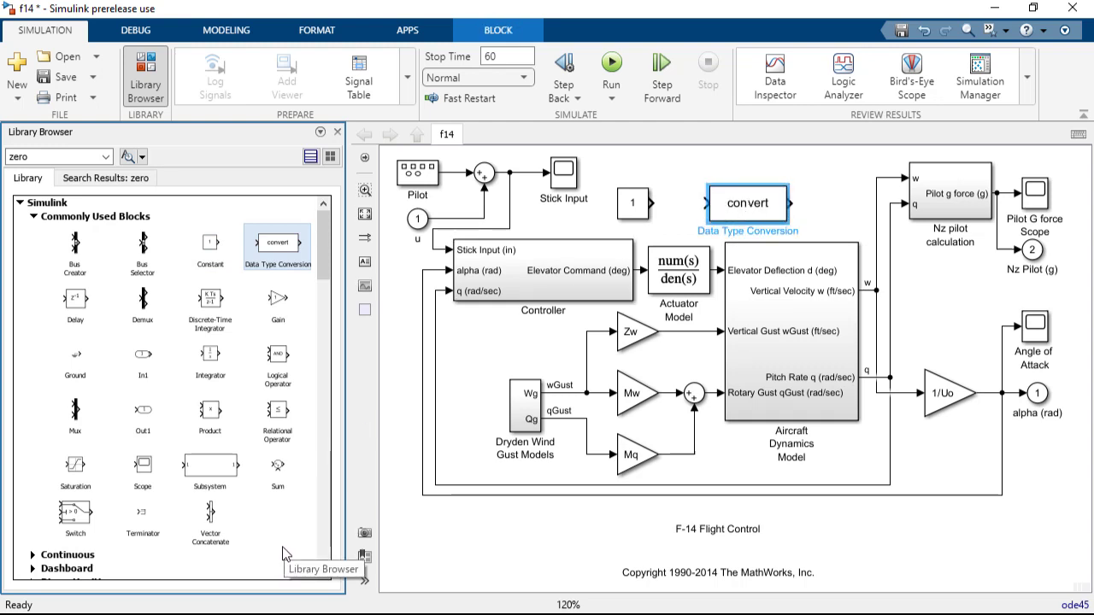
click(34, 219)
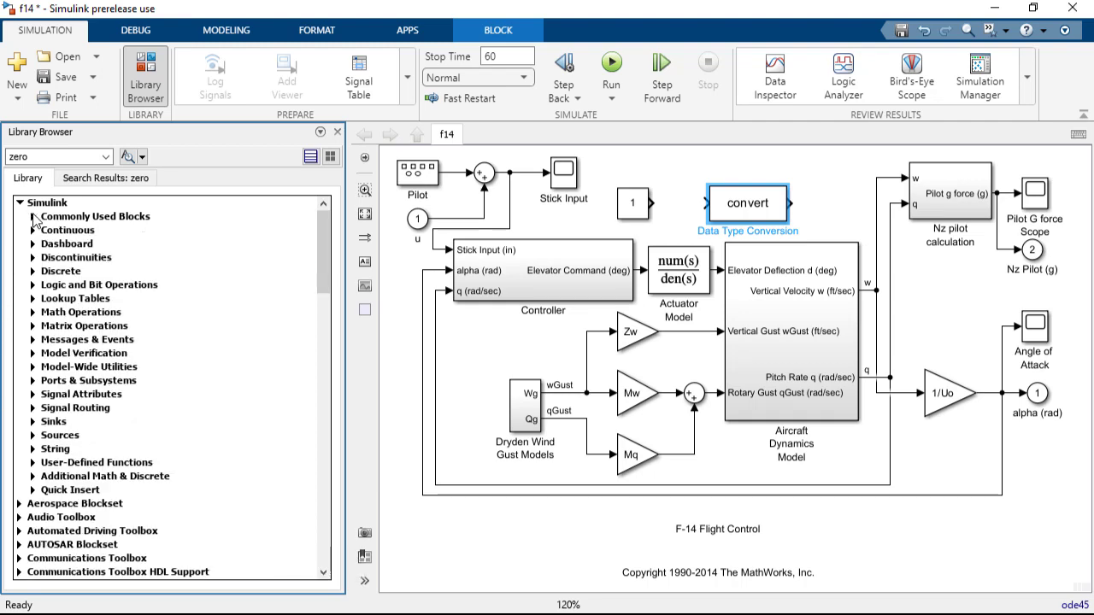
click(33, 287)
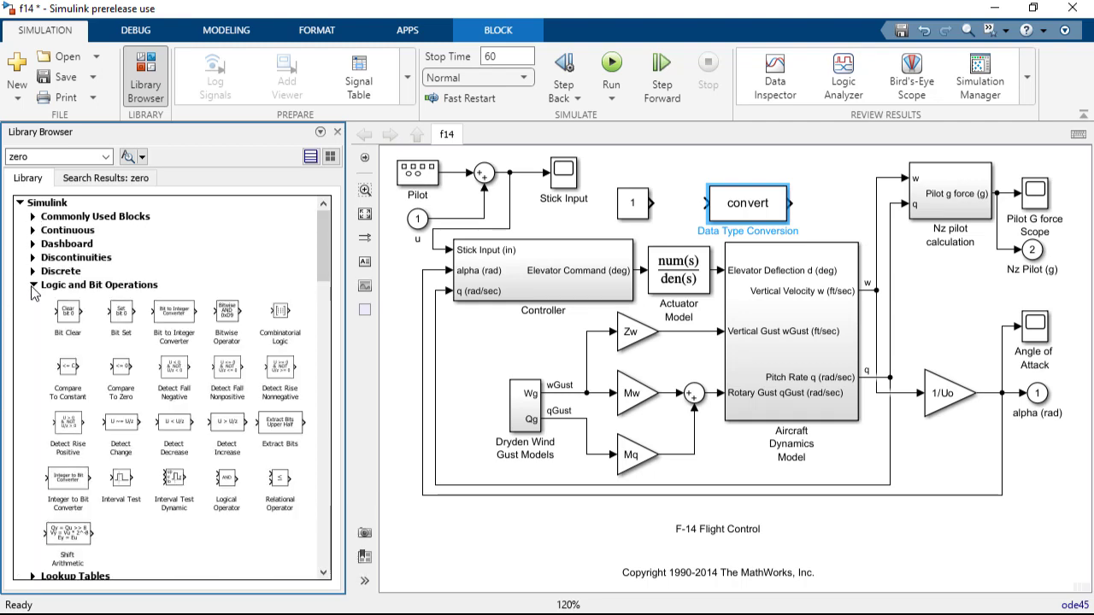
scroll(46, 420, down, 3)
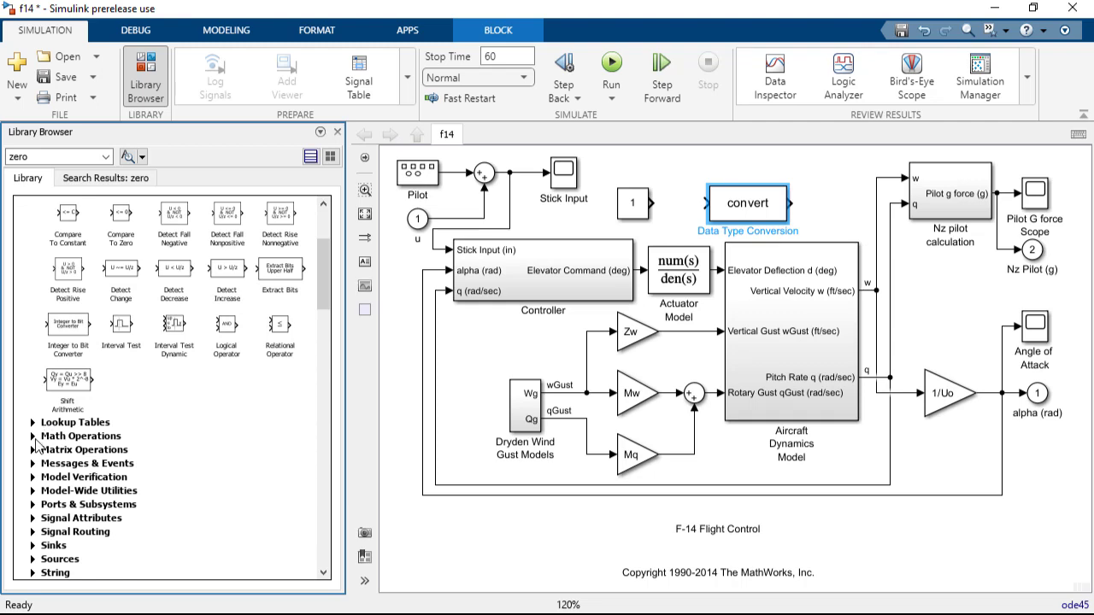
click(32, 436)
scroll(42, 471, down, 8)
scroll(49, 475, down, 4)
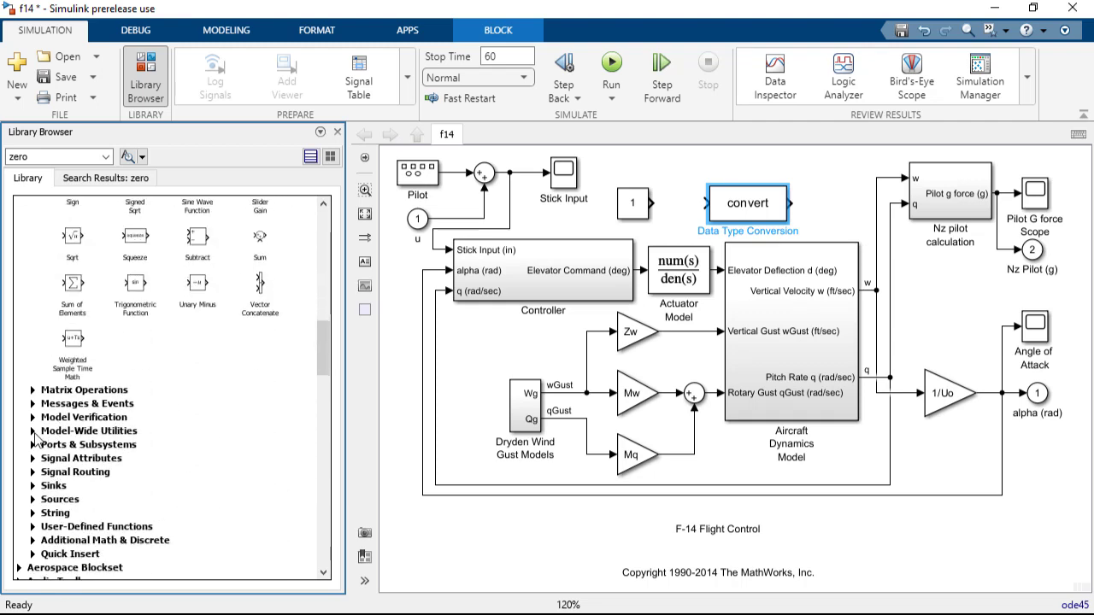
click(34, 433)
scroll(43, 441, up, 15)
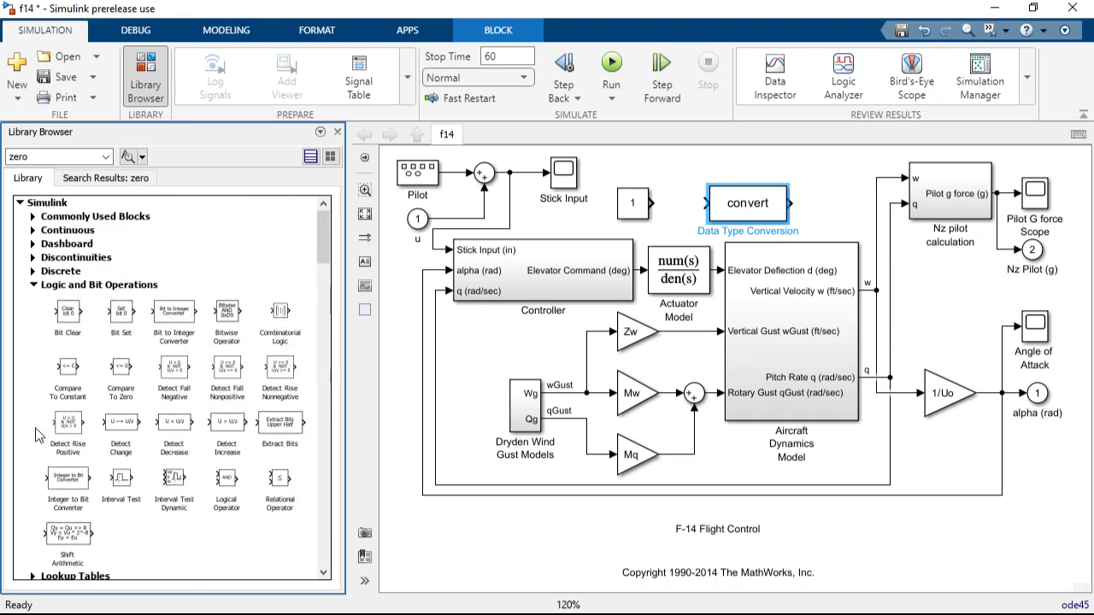
click(34, 285)
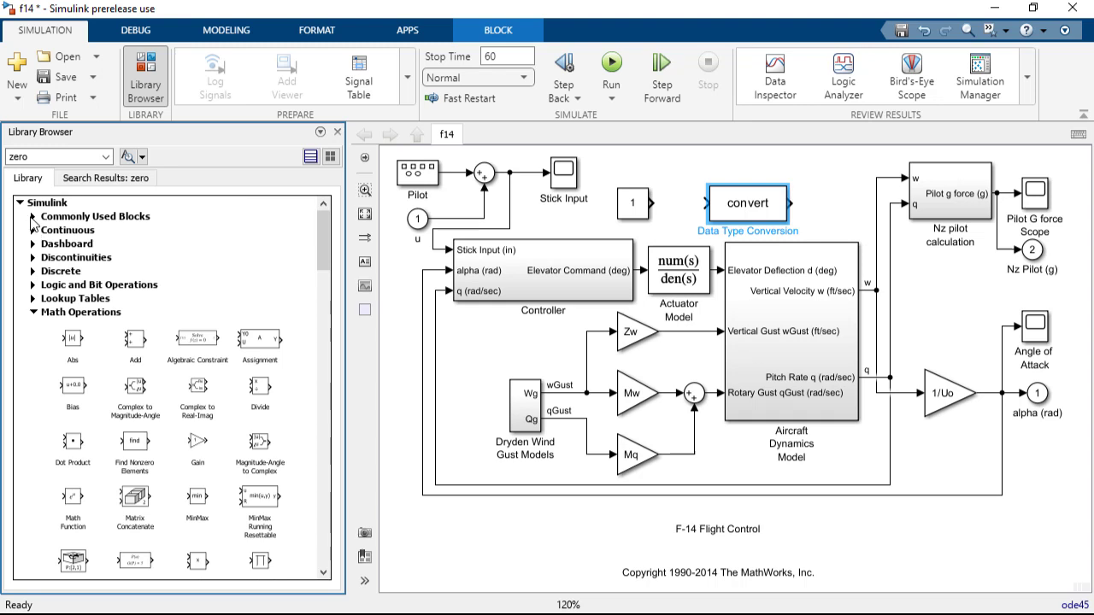
click(32, 216)
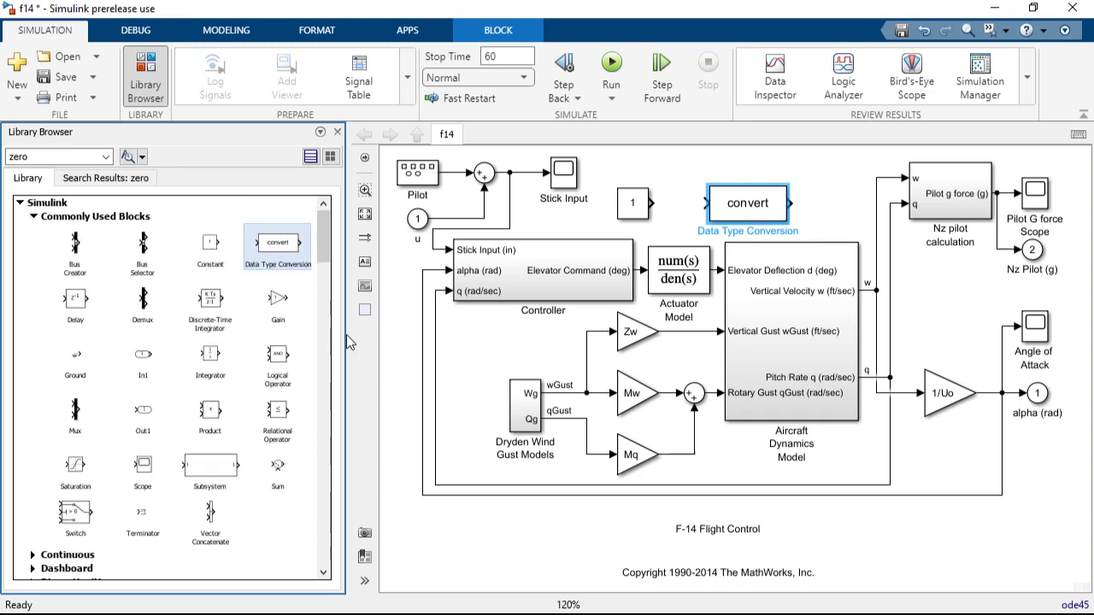
Resize the Library Browser panel and switch its blocks to a named list view
drag(345, 338, 288, 347)
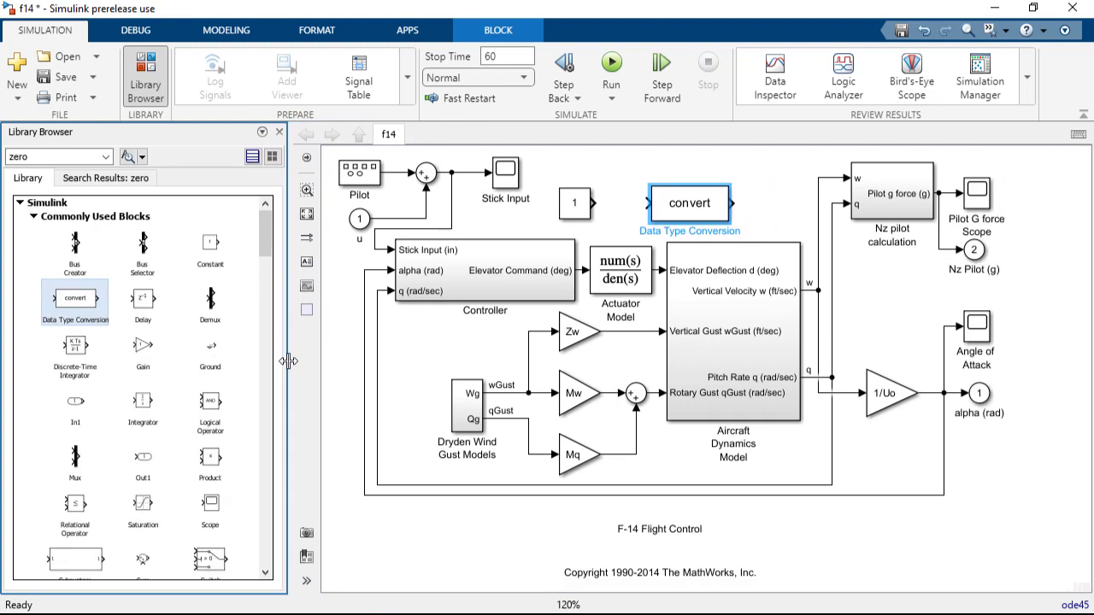
click(253, 157)
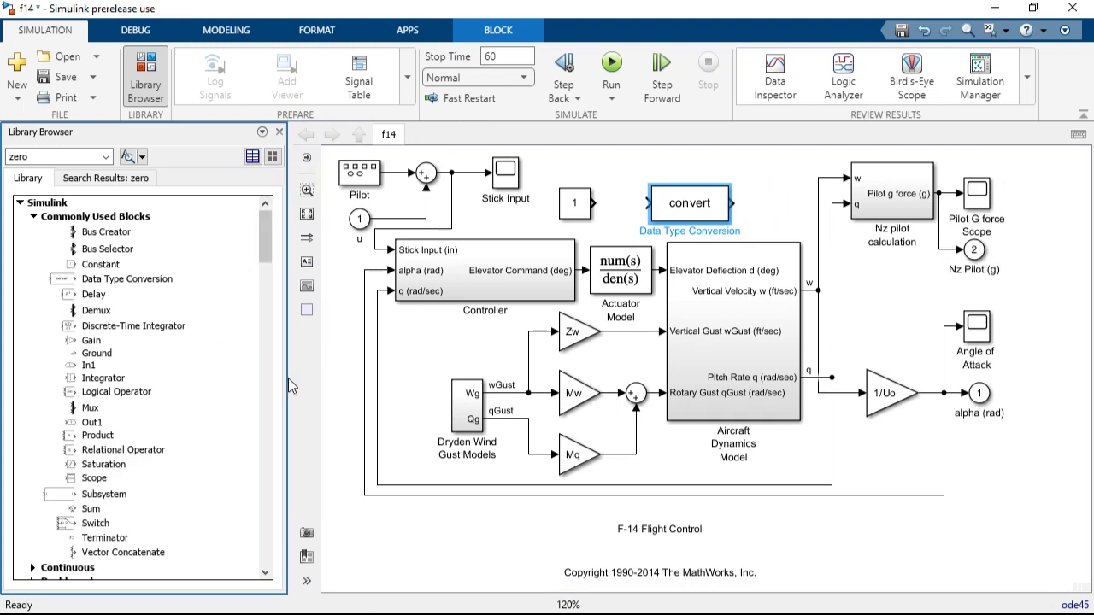
drag(289, 378, 383, 382)
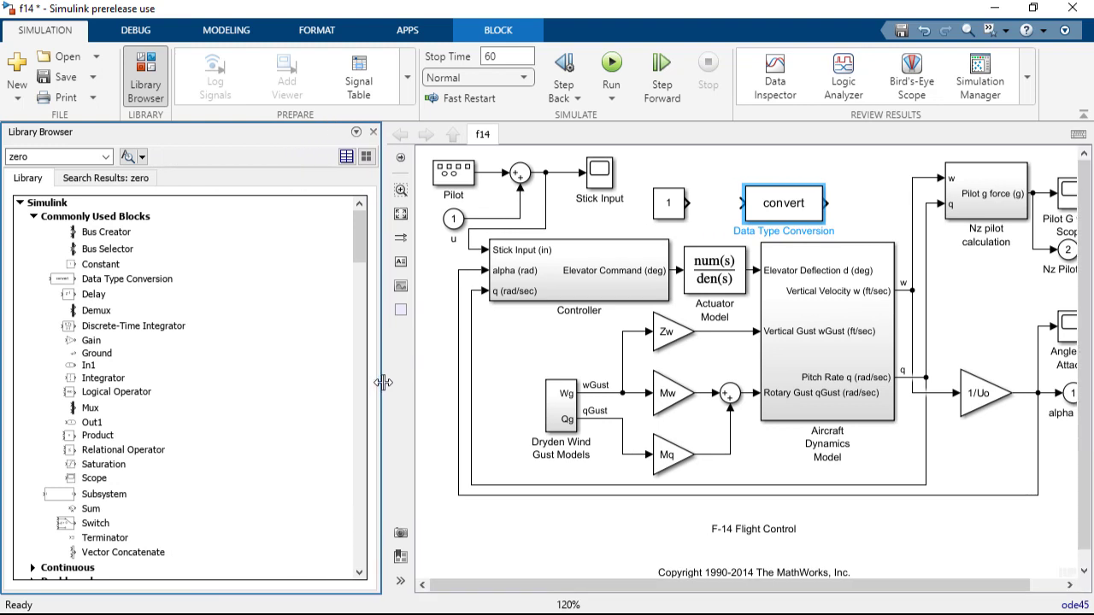
Restore icon view, add Constant1 (value 1) to f14, and move it left of Zw
click(346, 157)
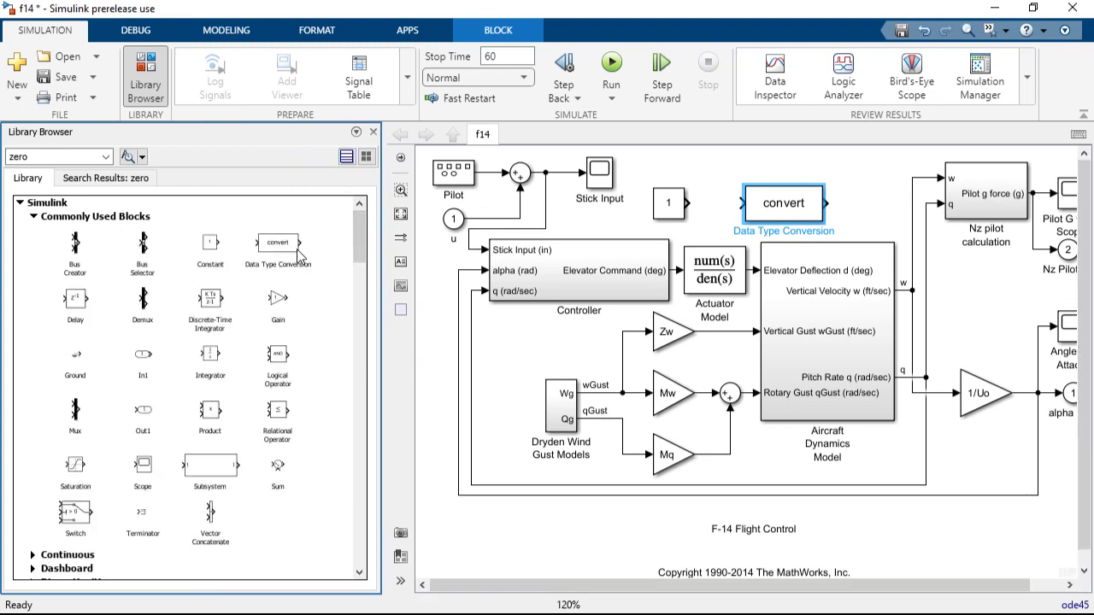
mouse_move(209, 246)
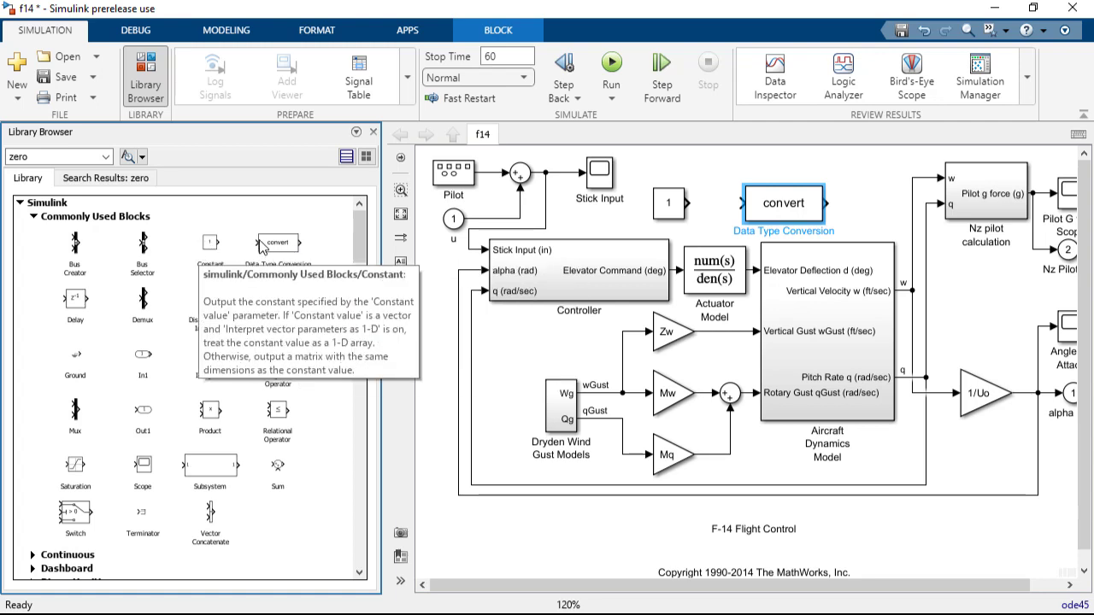
mouse_move(282, 247)
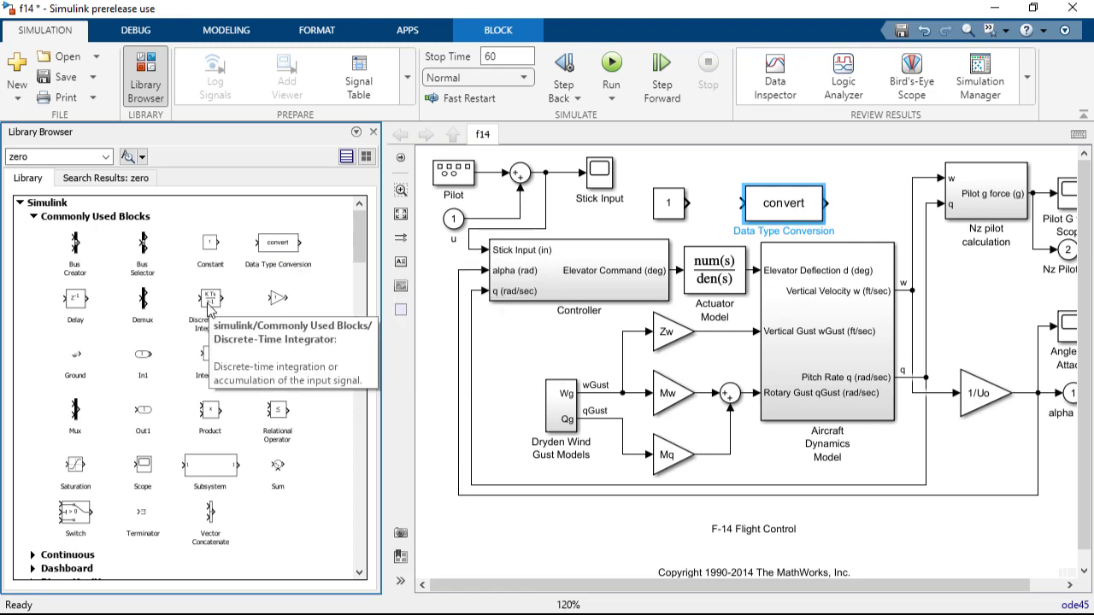
right_click(212, 248)
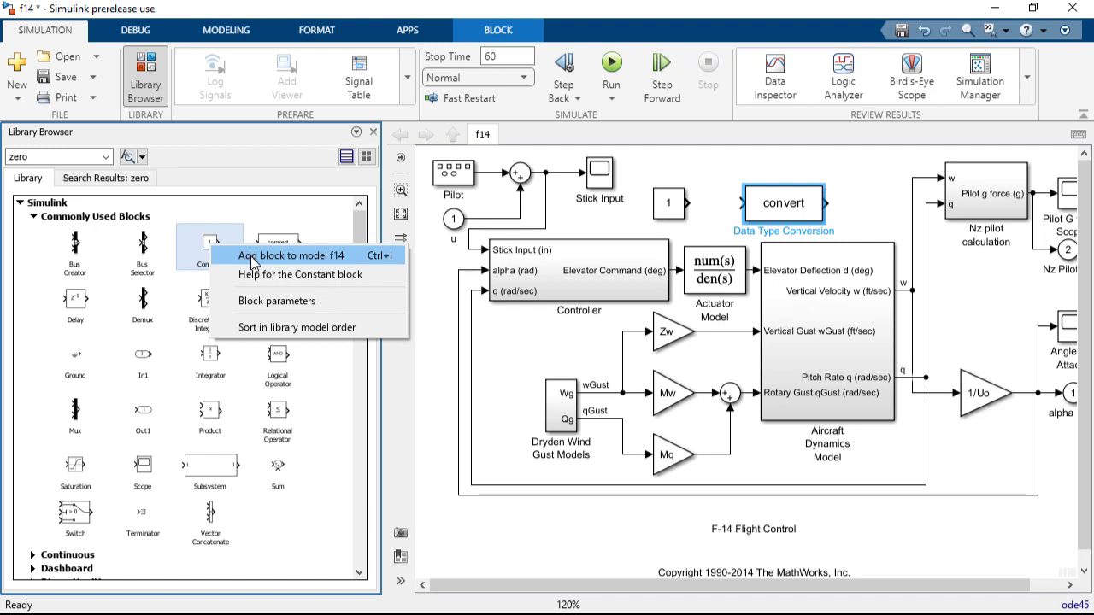
click(283, 256)
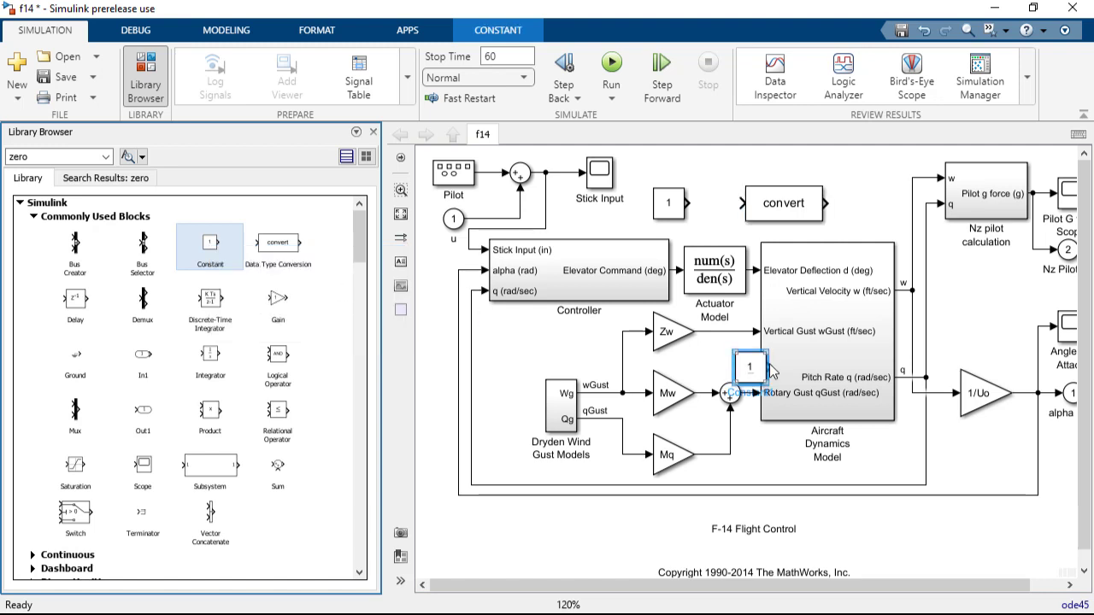
drag(747, 366, 546, 339)
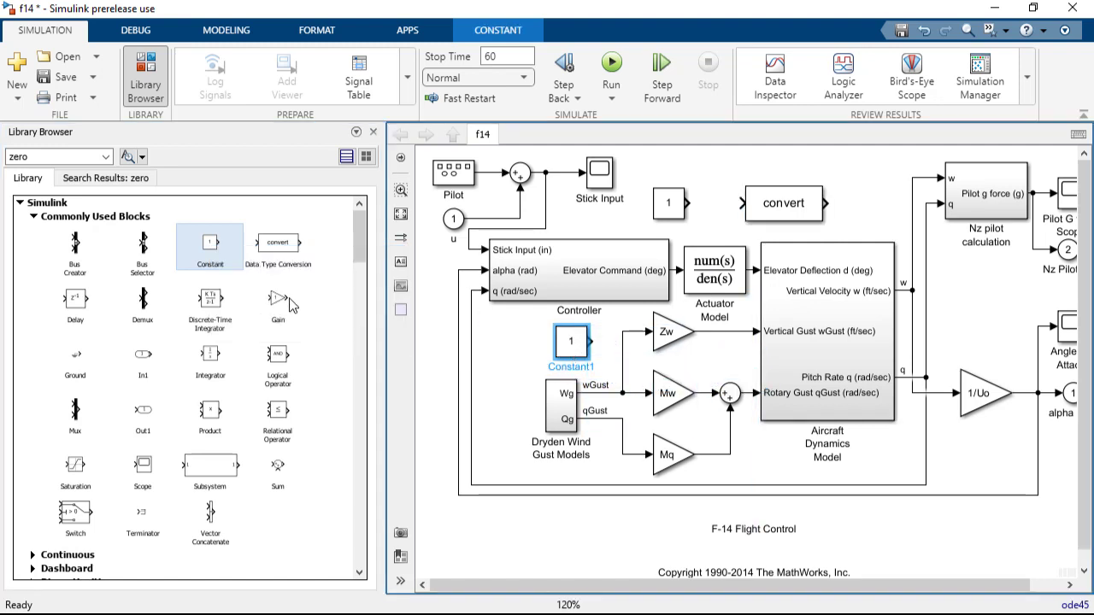
right_click(211, 250)
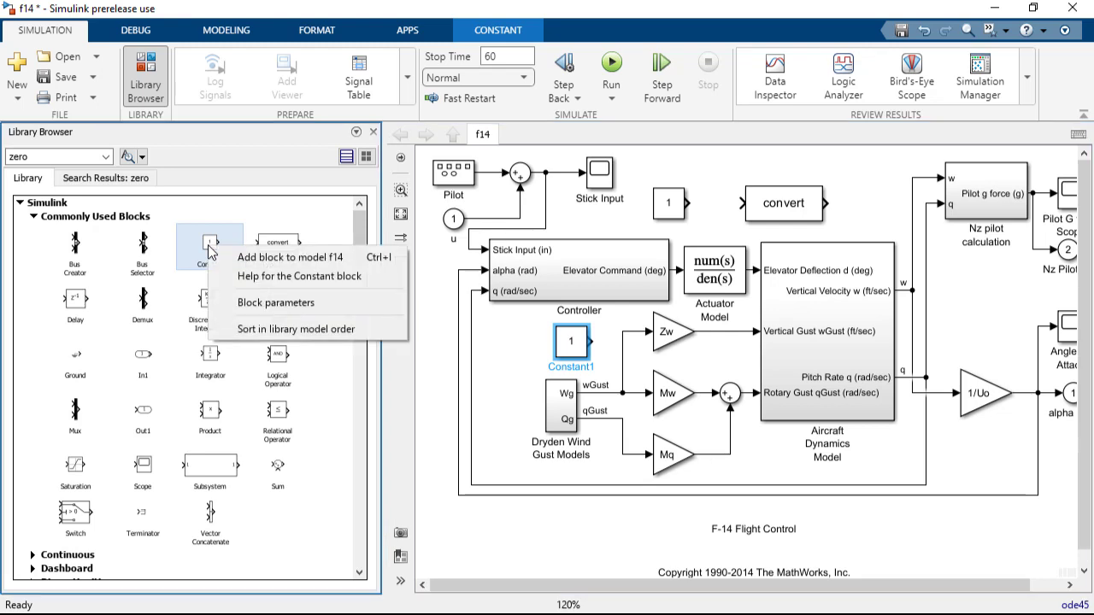
click(245, 277)
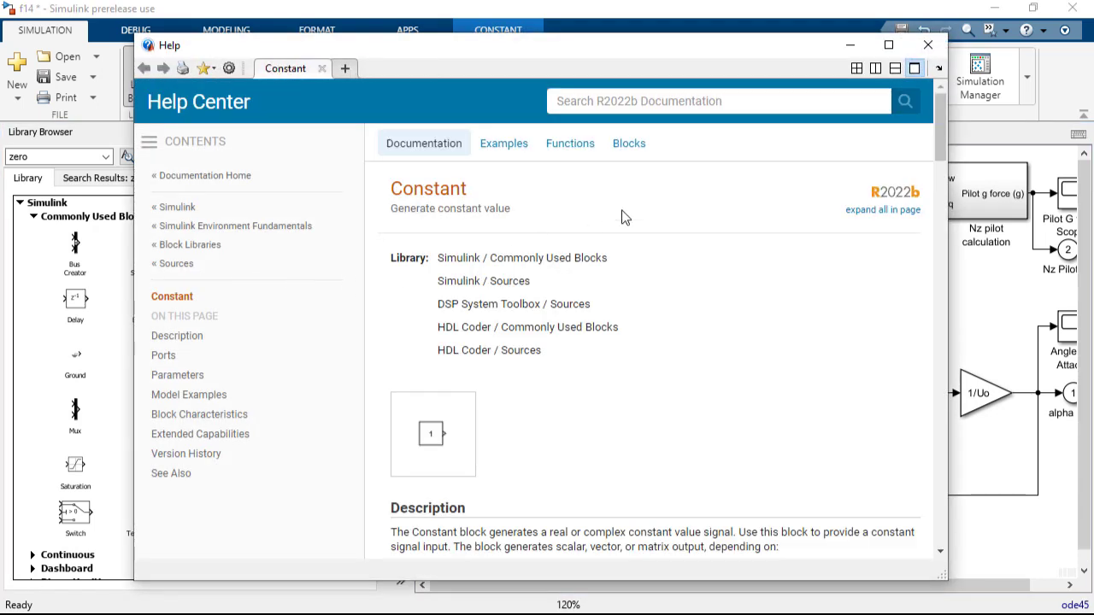
click(927, 45)
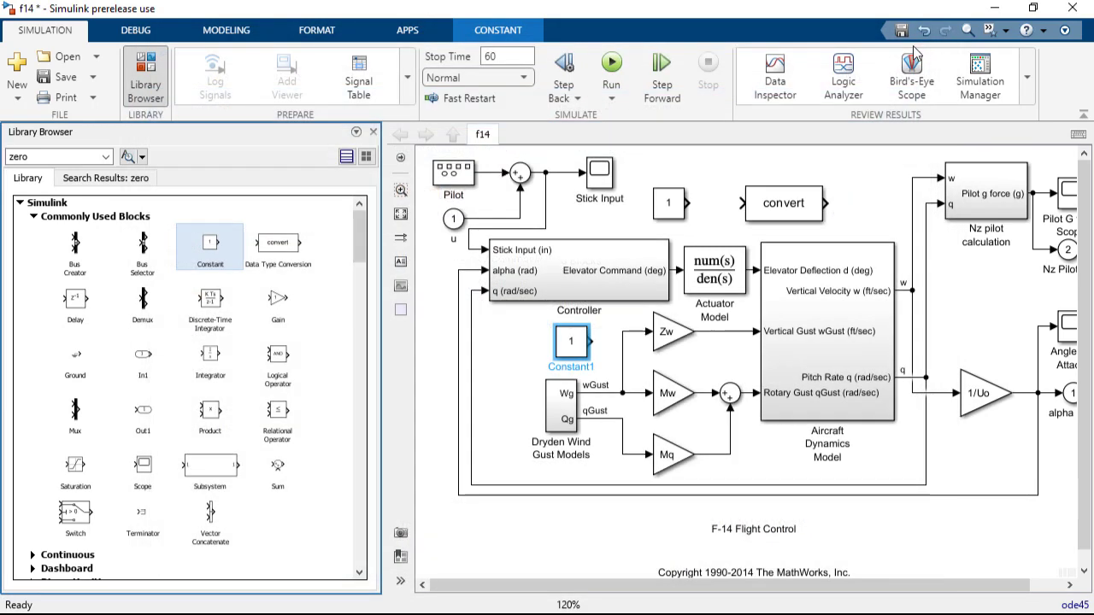
right_click(211, 250)
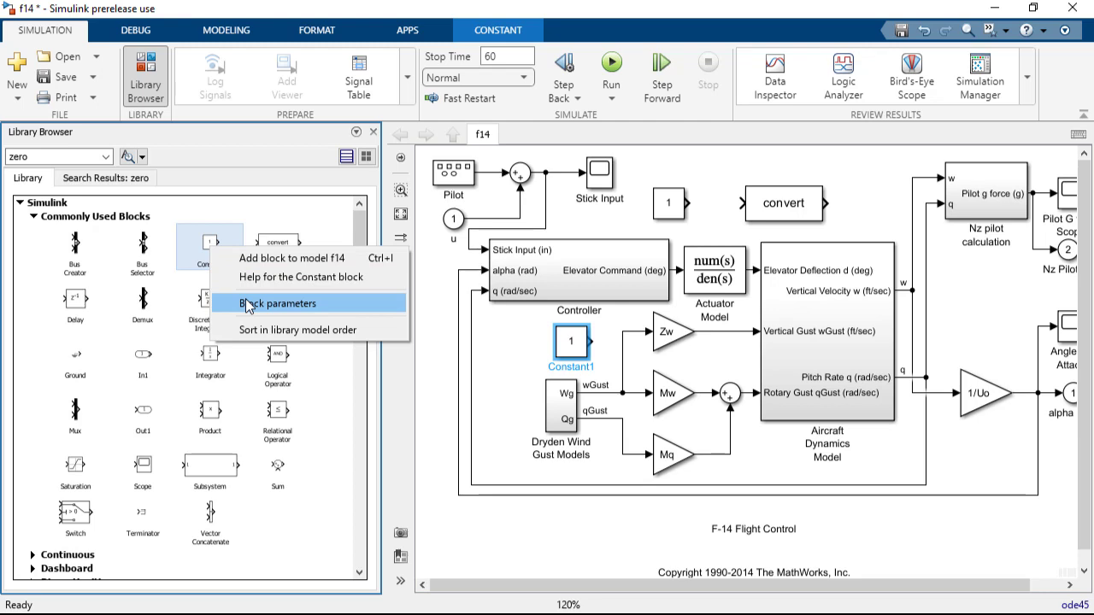
click(246, 306)
drag(279, 232, 373, 154)
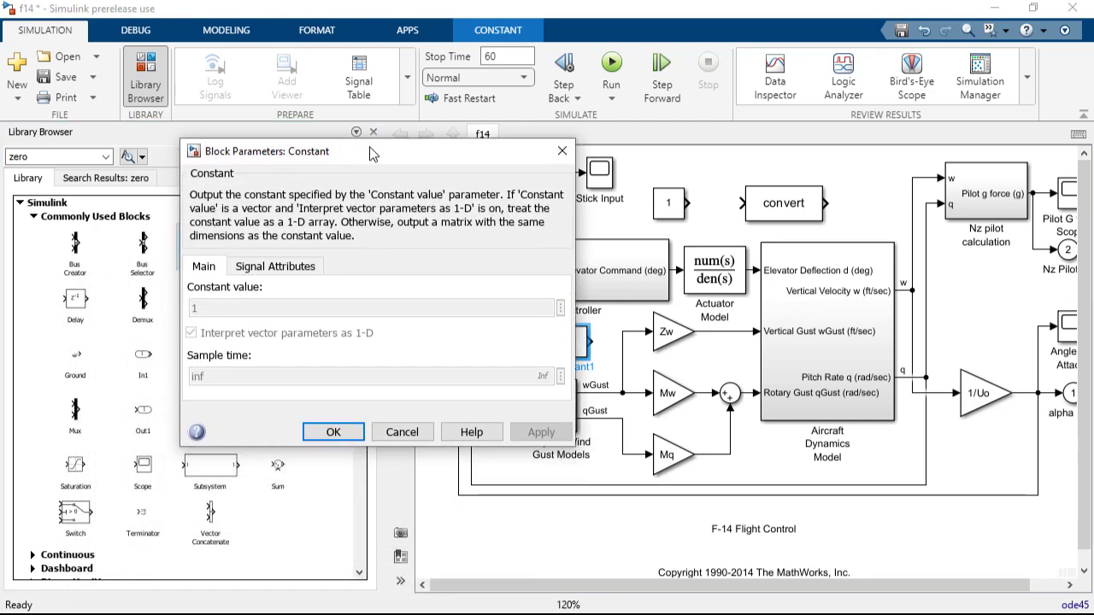
click(401, 432)
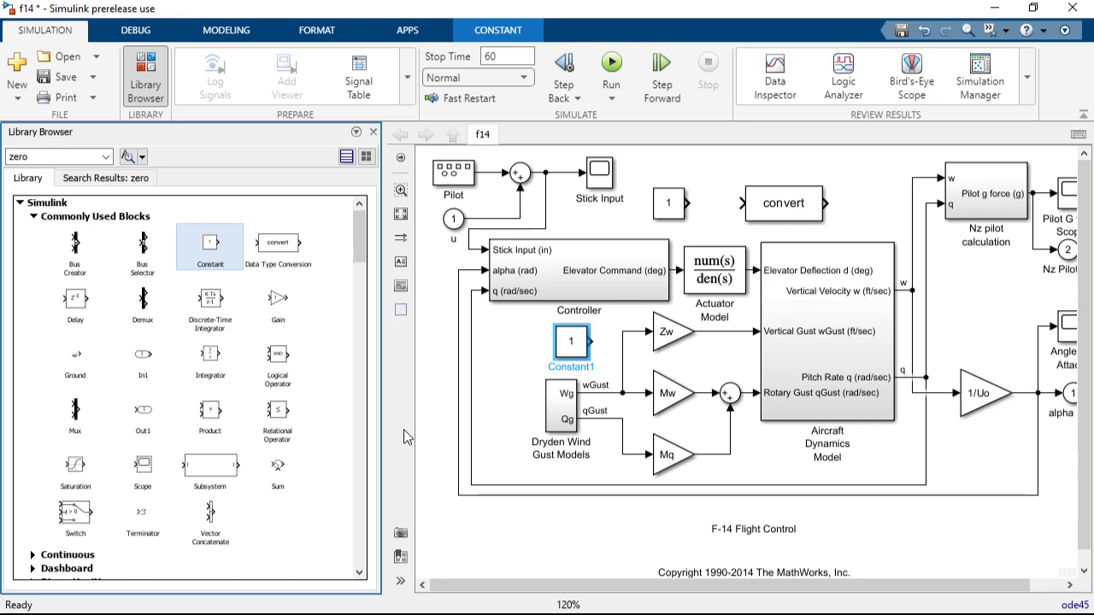
Sort the Commonly Used Blocks in library model order, starting with In1, Out1, Ground, Terminator
right_click(209, 247)
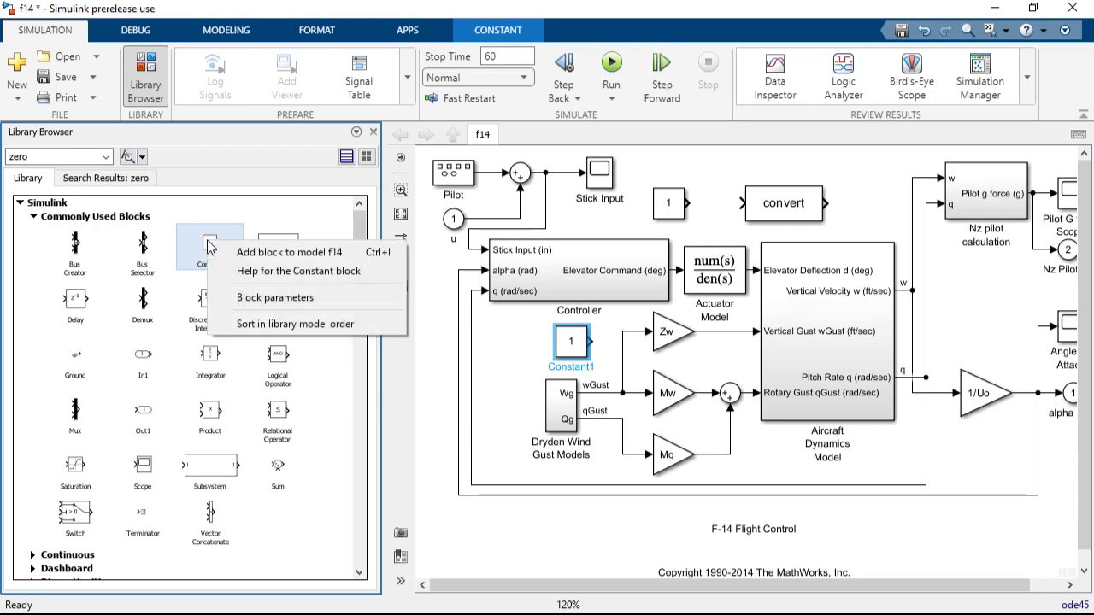
click(244, 324)
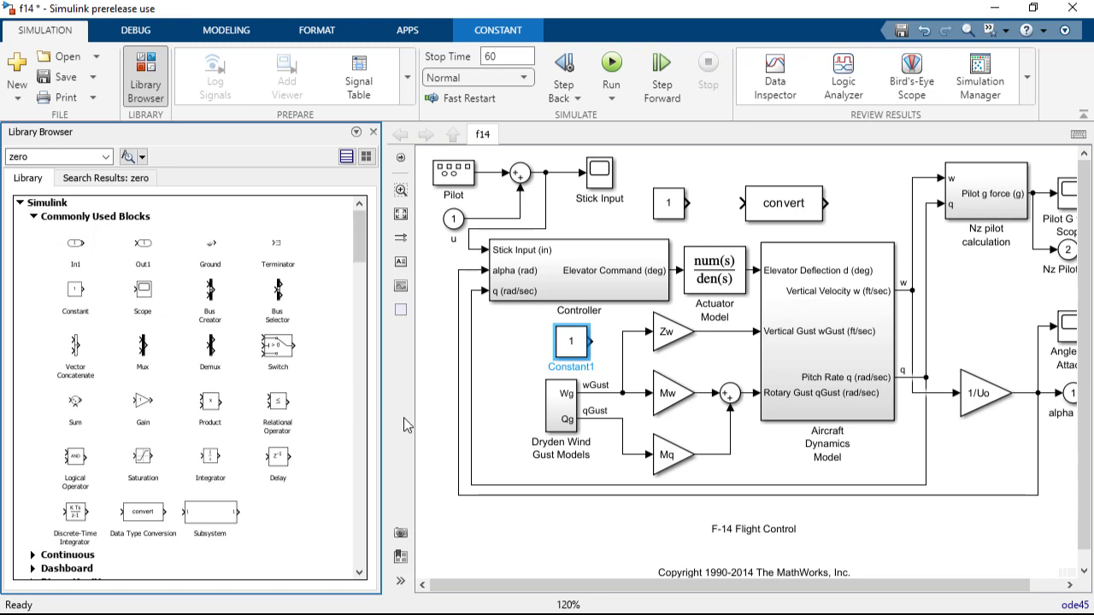
Replace the search term 'zero' with 'gain' in the library search, then return to the Library tree
double_click(36, 157)
text(gain)
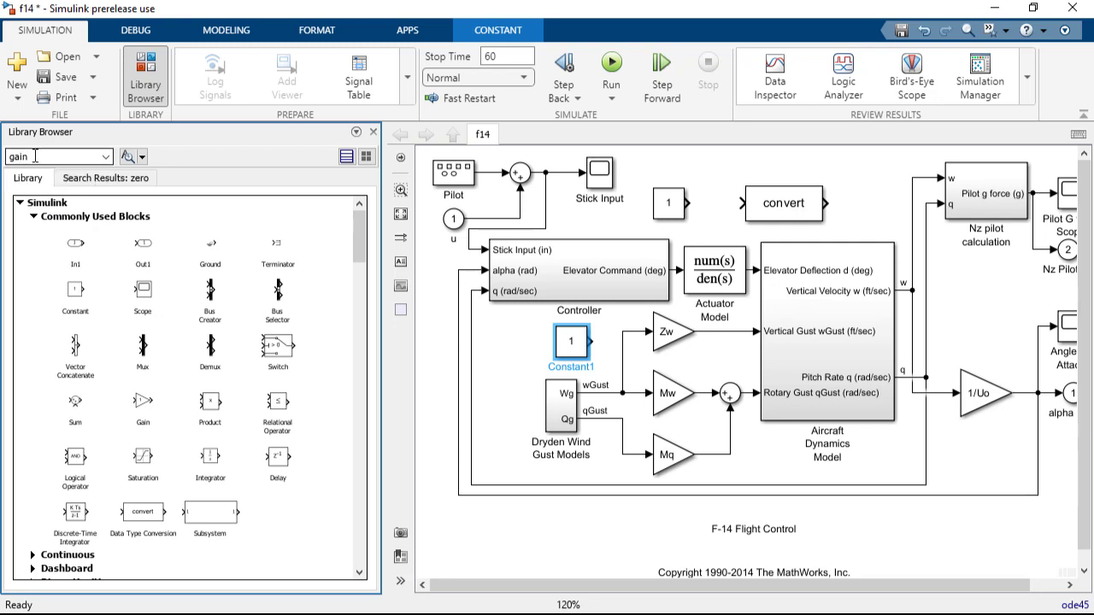
key(Return)
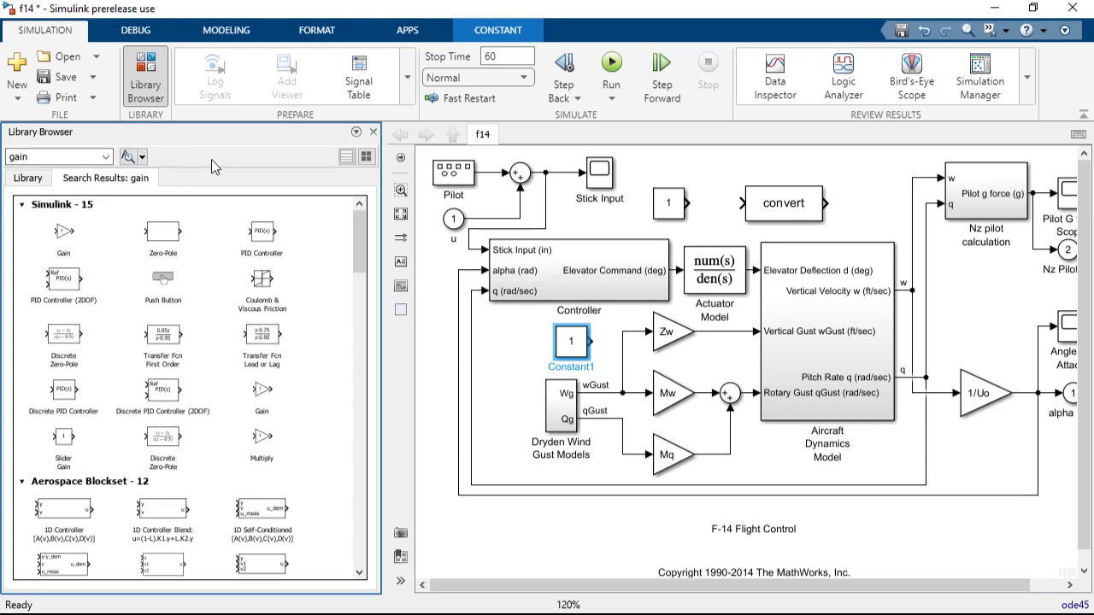
click(30, 182)
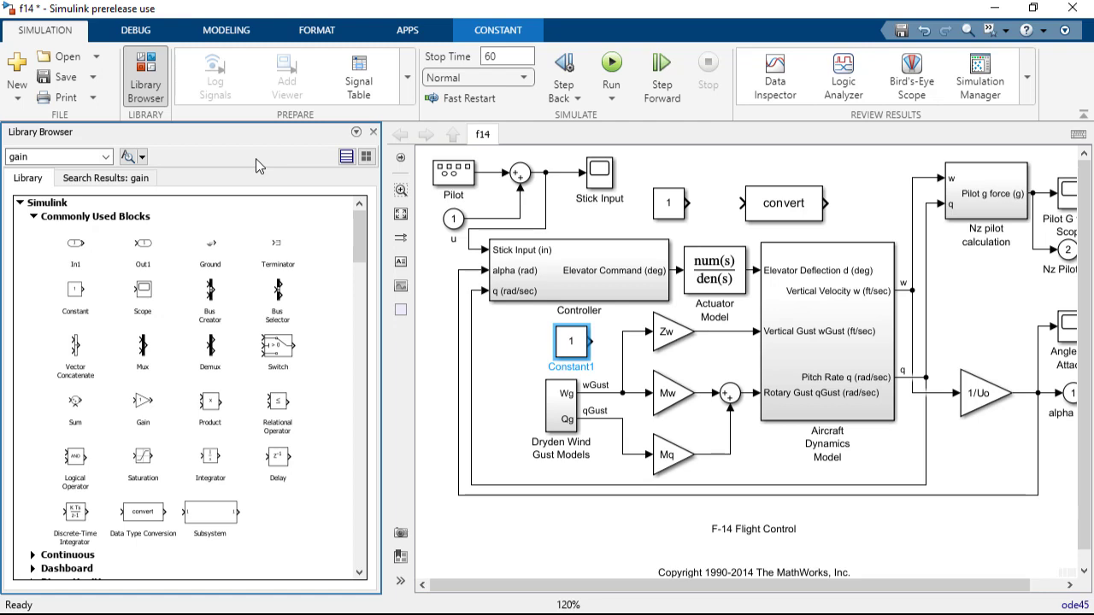
drag(238, 129, 1064, 231)
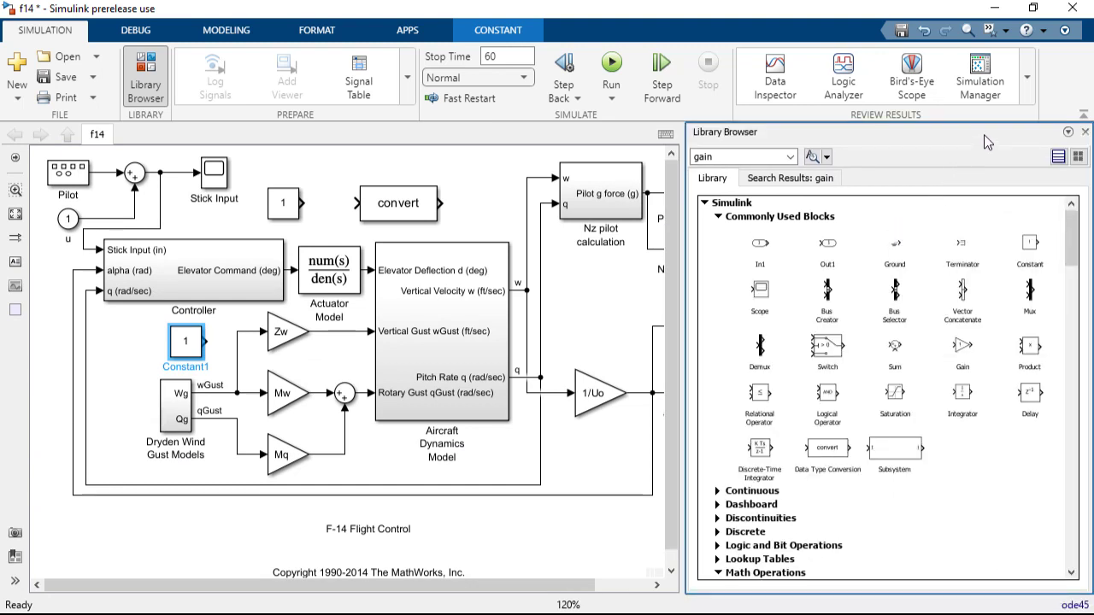
drag(983, 135, 61, 303)
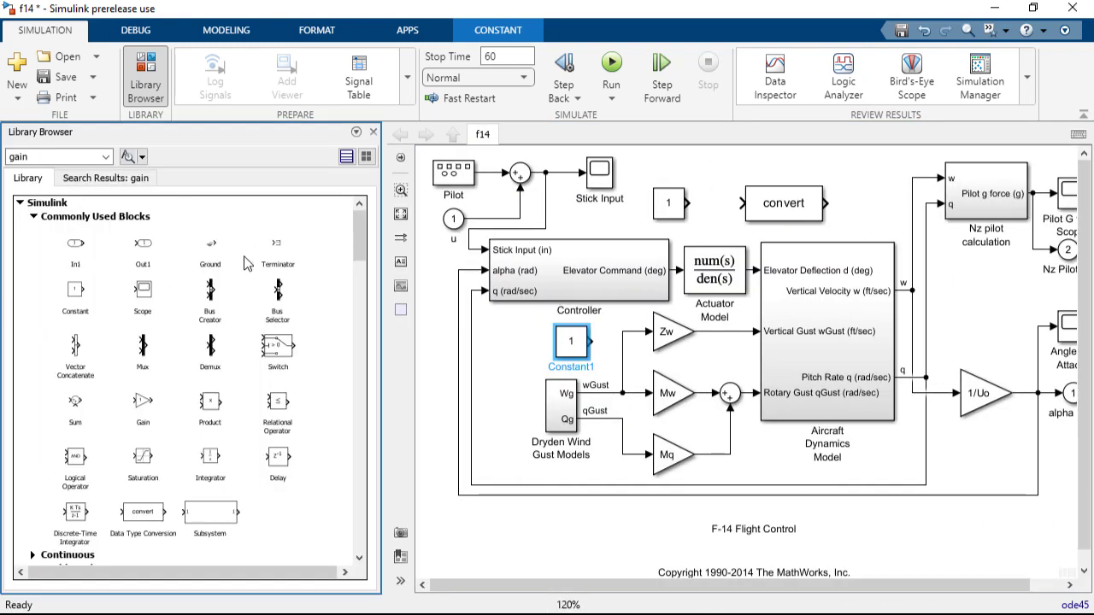
click(366, 158)
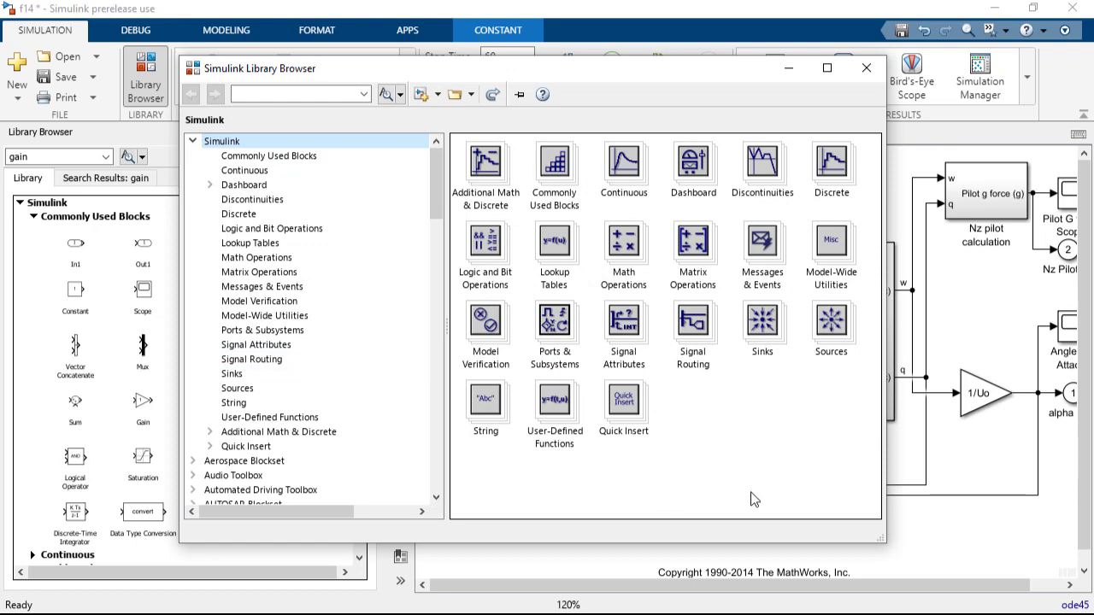
click(866, 69)
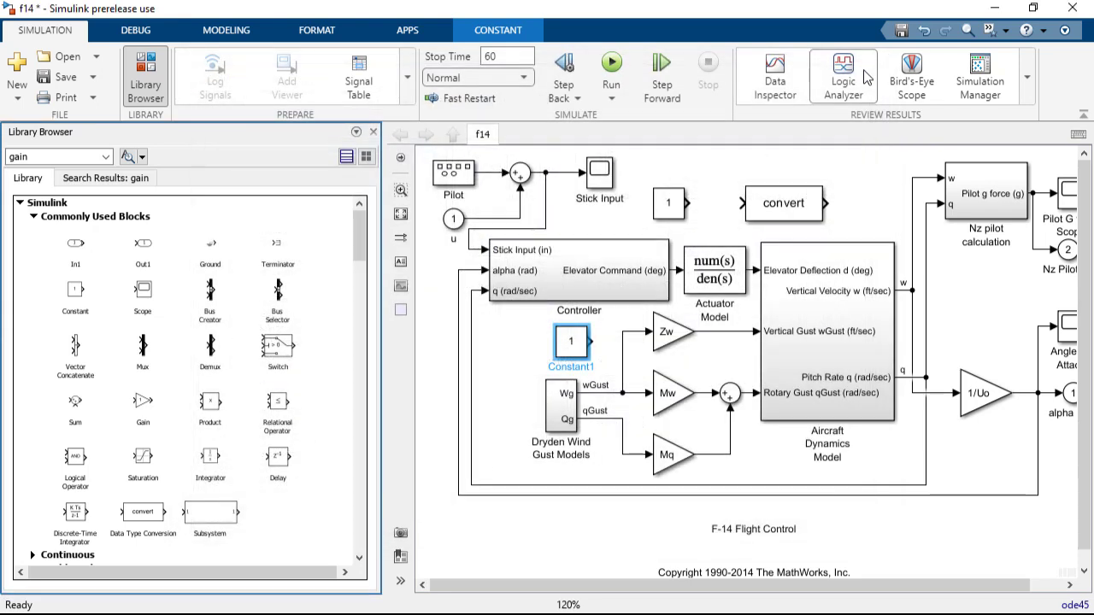